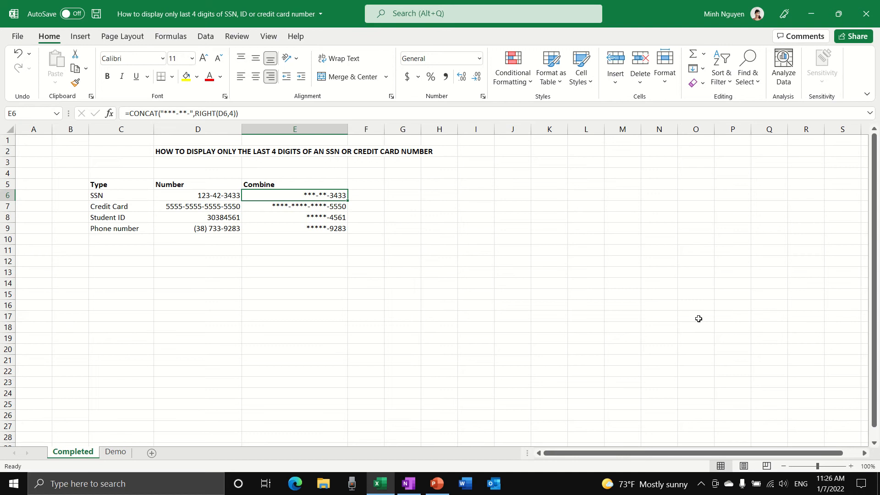
# Step: On the Demo sheet, enter the mask ***-**- as Part 1 of the SSN row in cell E6
pyautogui.click(119, 454)
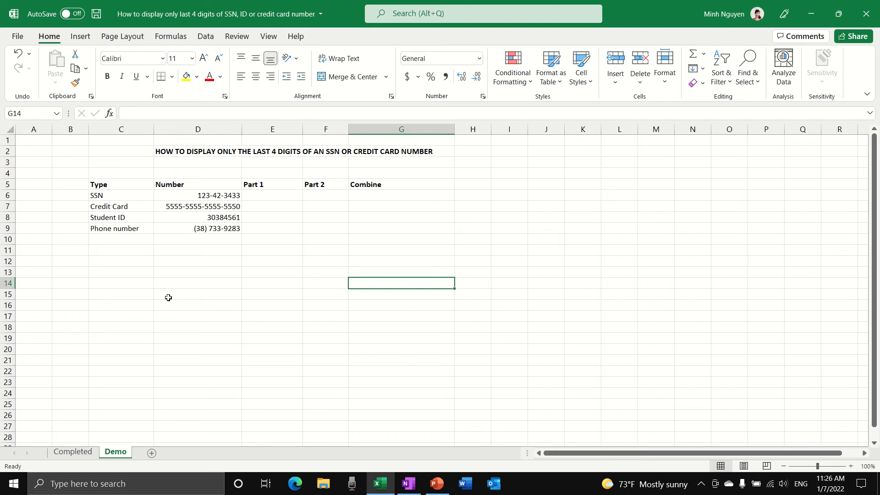
pyautogui.click(279, 195)
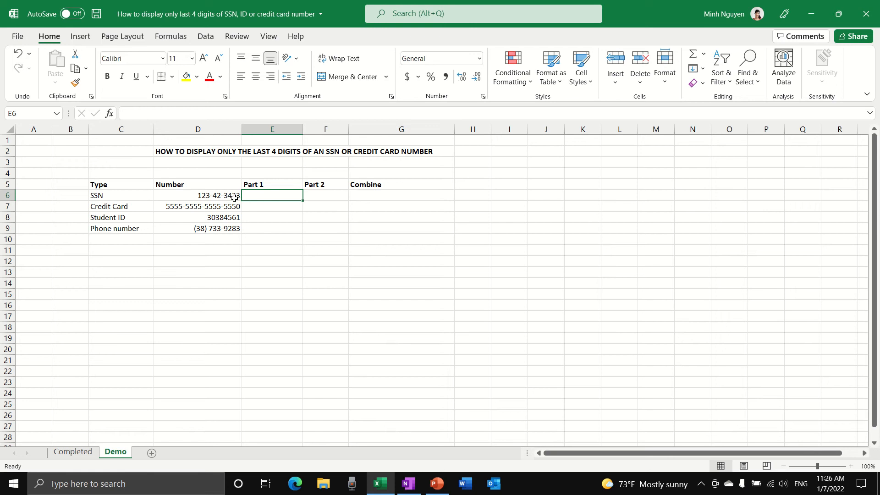
pyautogui.doubleClick(261, 197)
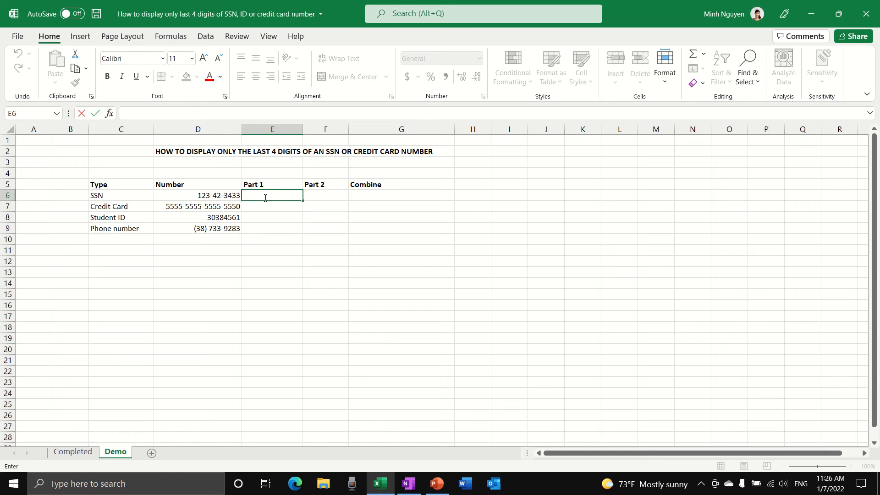
pyautogui.write('***-**-')
pyautogui.press('Return')
# Step: Extract the last four characters of the SSN into Part 2 cell F6 with =RIGHT(D6,4)
pyautogui.click(319, 195)
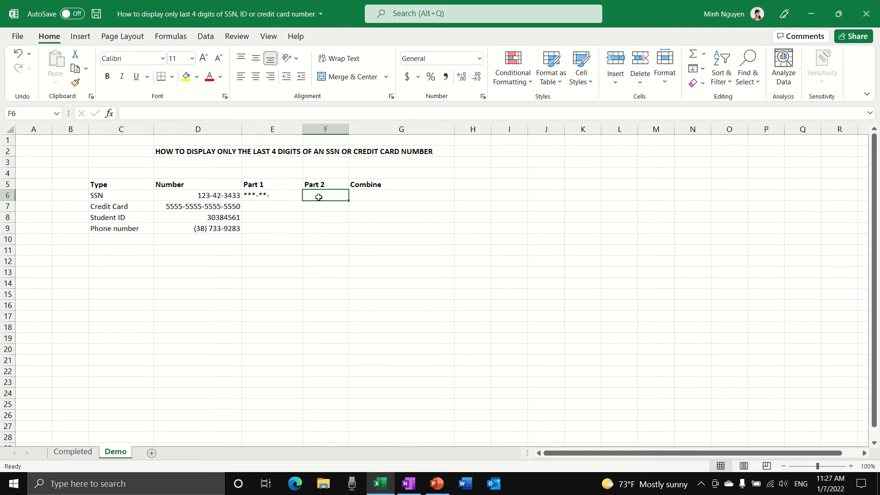
pyautogui.write('=')
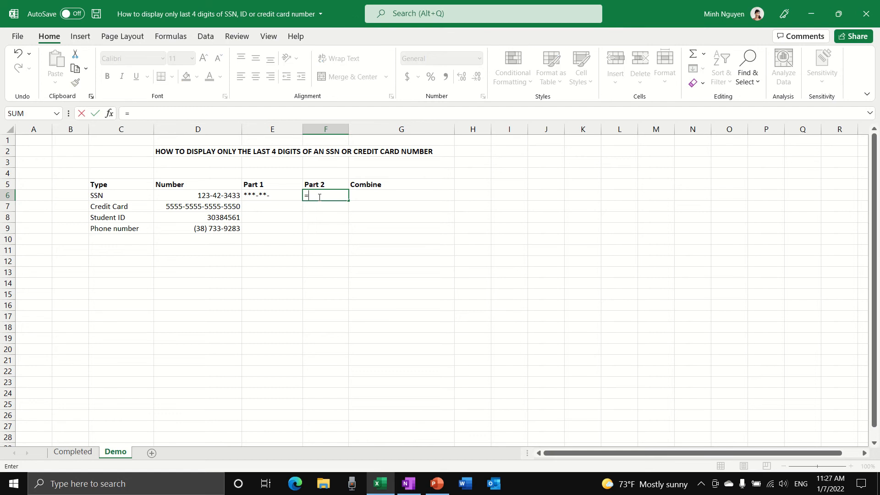
pyautogui.write('right')
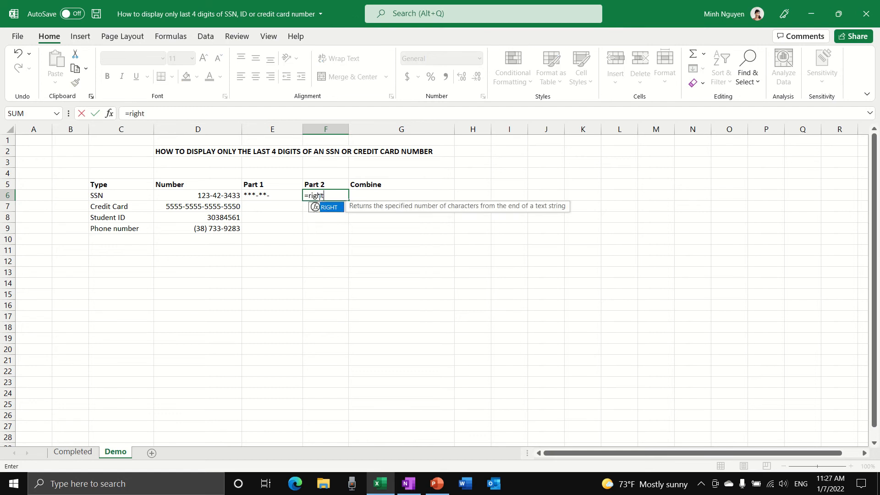
pyautogui.press('Tab')
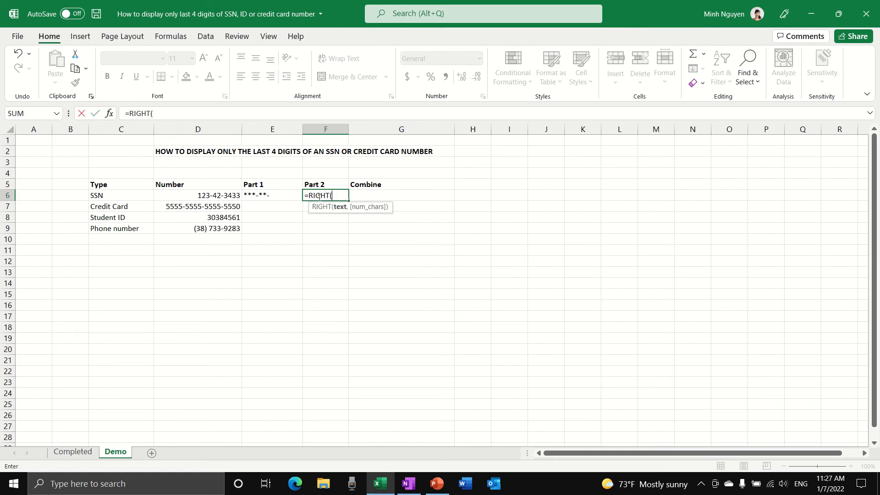
pyautogui.click(228, 196)
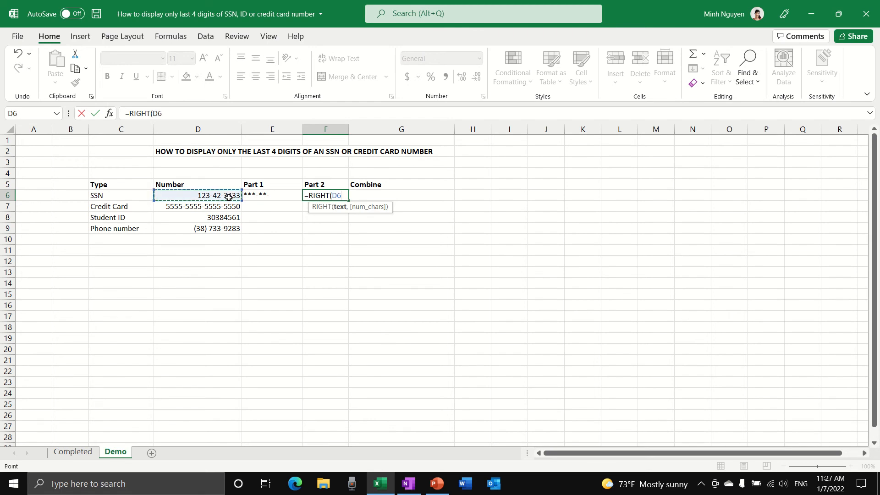
pyautogui.write(',')
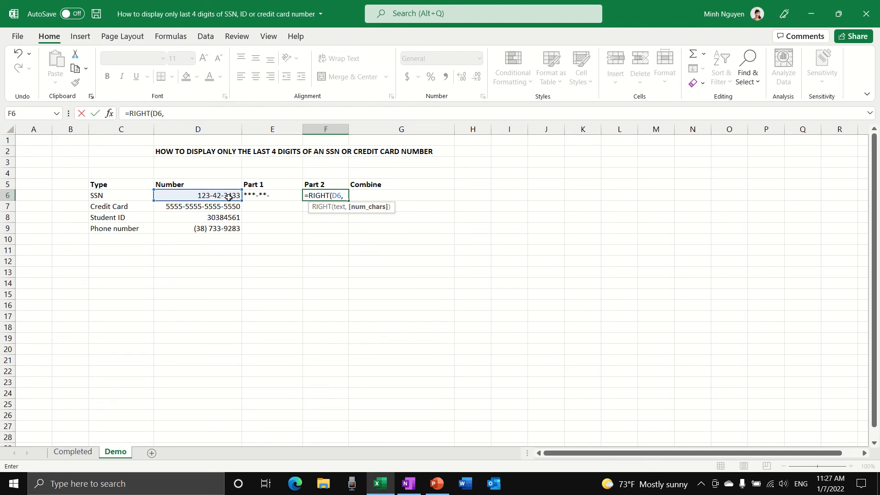
pyautogui.write('4)')
pyautogui.press('Return')
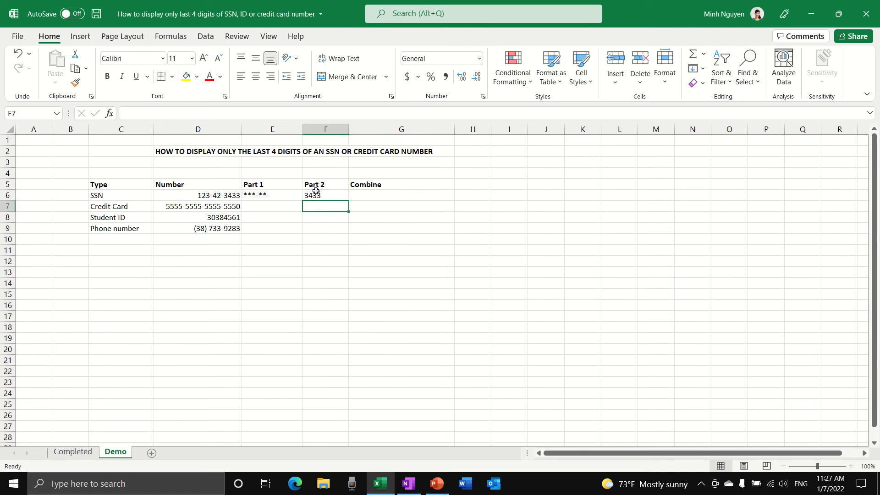
# Step: Combine the SSN mask and its last digits in cell G6 with =CONCATENATE(E6,F6)
pyautogui.click(384, 195)
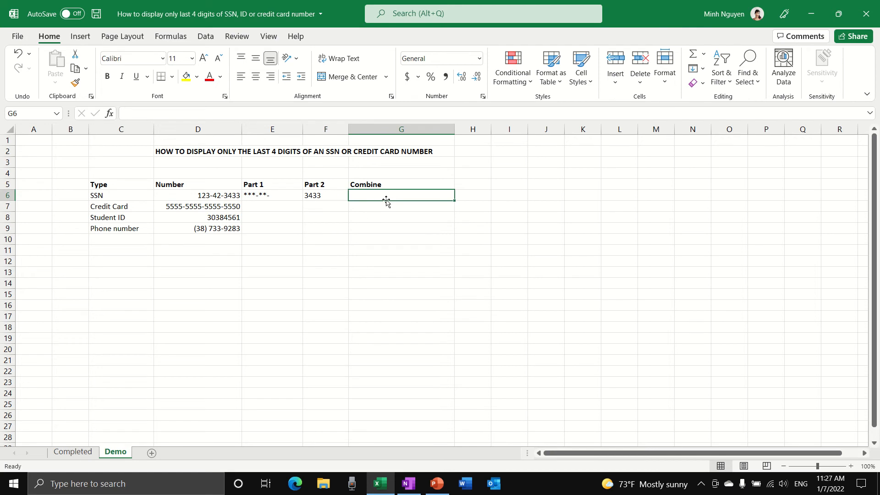
pyautogui.write('=conca')
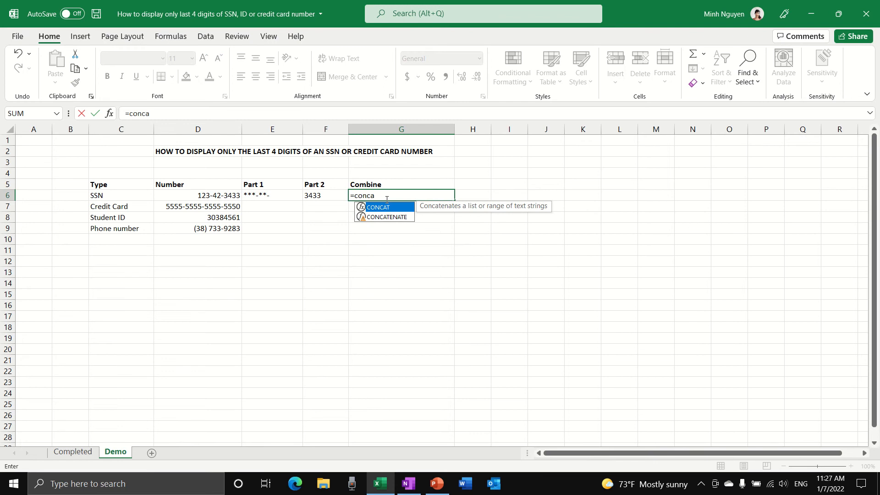
pyautogui.press('Down')
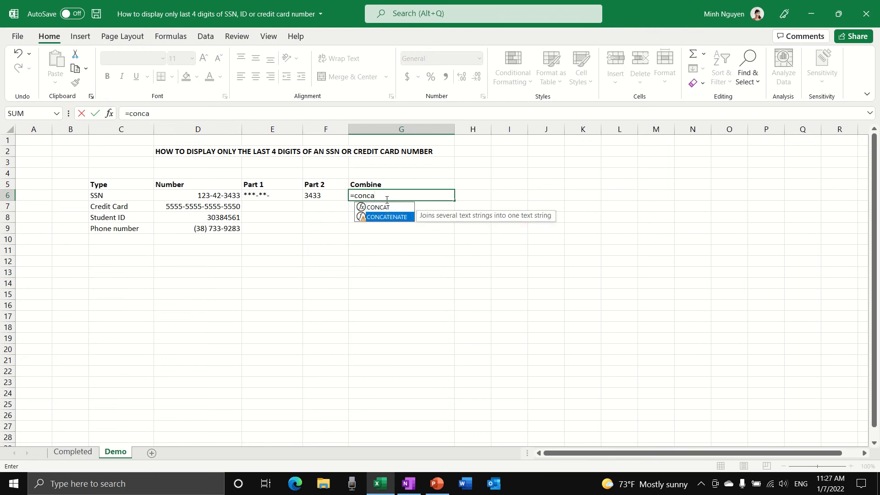
pyautogui.press('Tab')
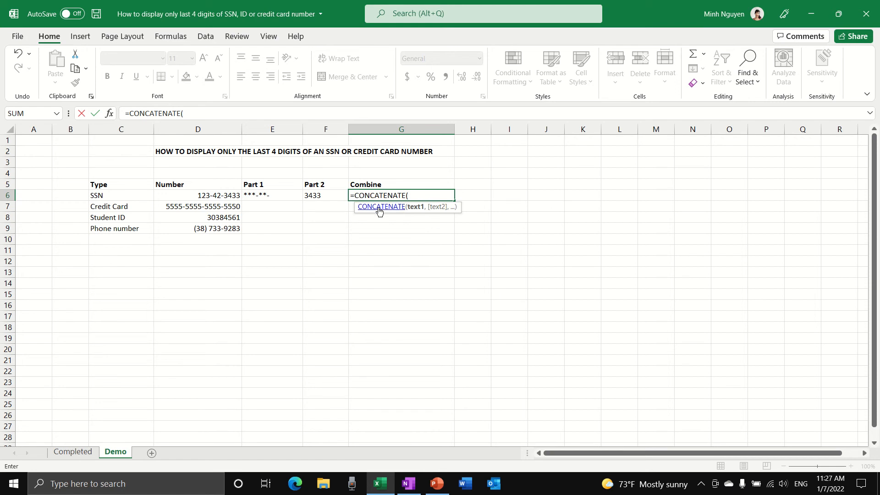
pyautogui.click(275, 195)
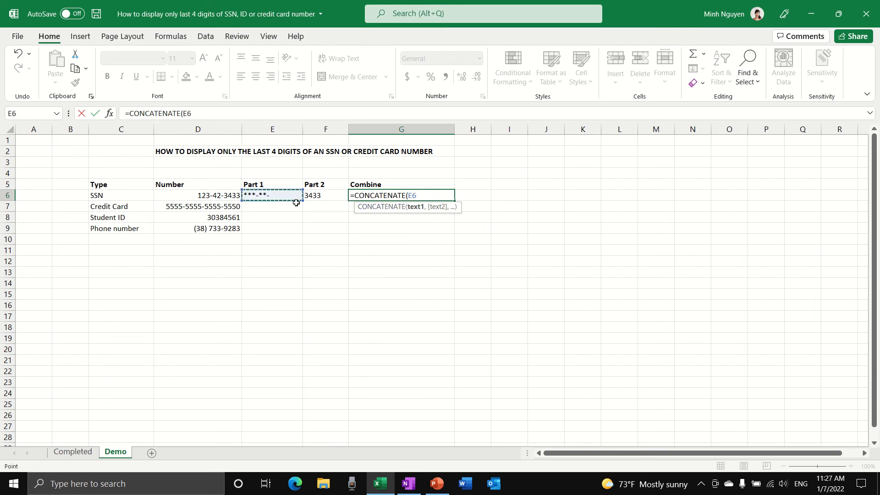
pyautogui.write(',')
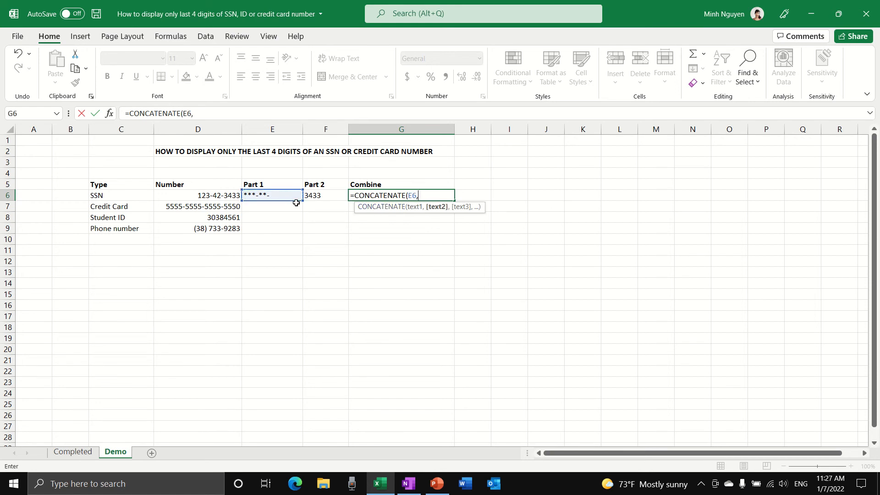
pyautogui.click(320, 196)
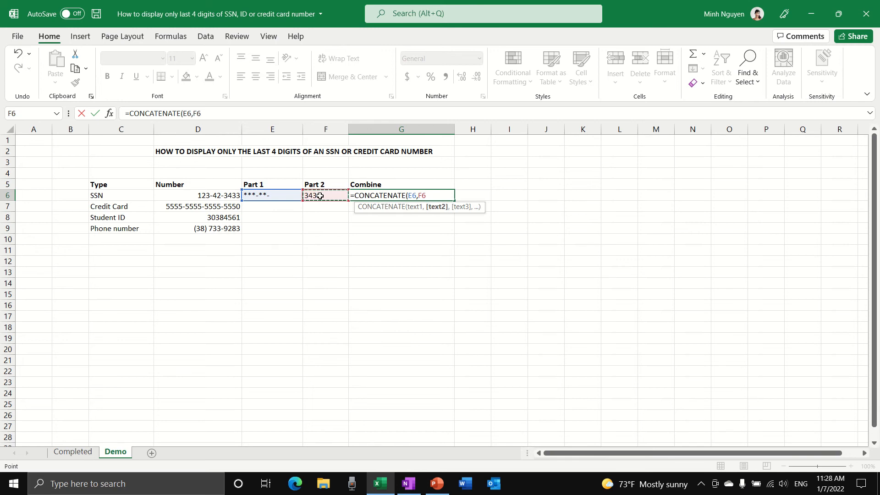
pyautogui.write(')')
pyautogui.press('Return')
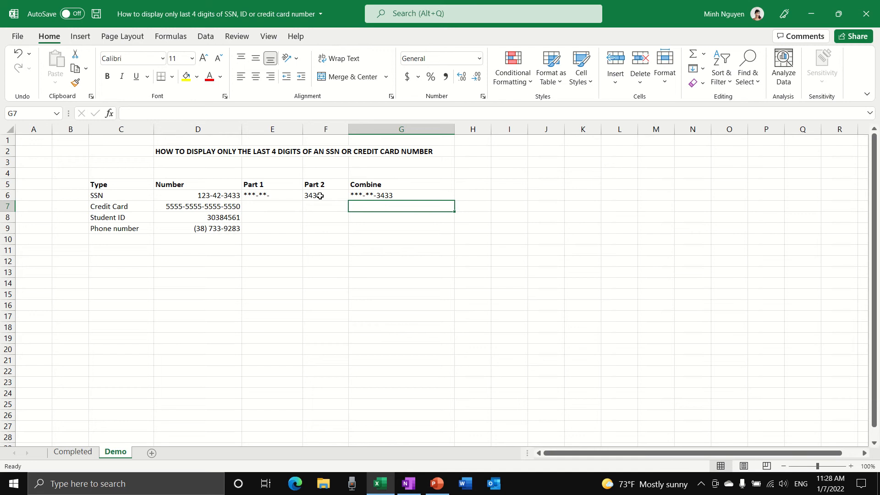
# Step: Widen column E and enter the mask ****-****-****- as Part 1 of the Credit Card row in E7
pyautogui.moveTo(303, 129); pyautogui.dragTo(324, 129)
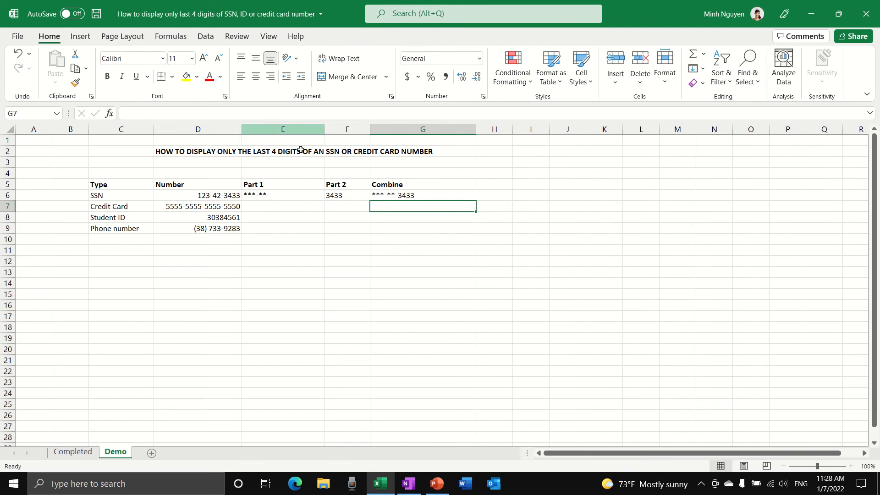
pyautogui.click(280, 204)
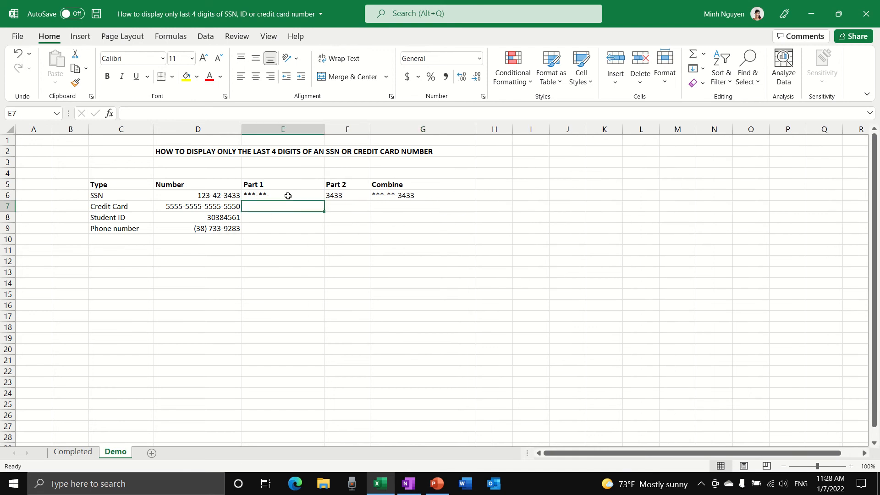
pyautogui.write('****')
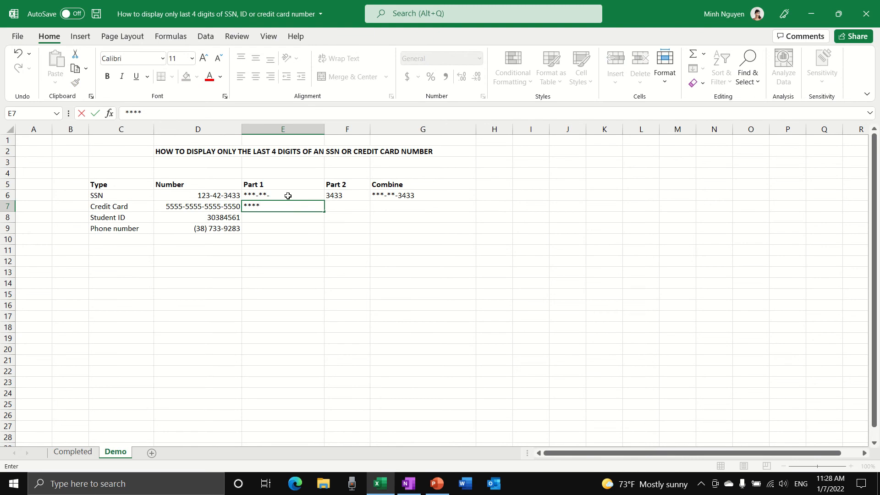
pyautogui.write('-****-****-')
pyautogui.click(307, 243)
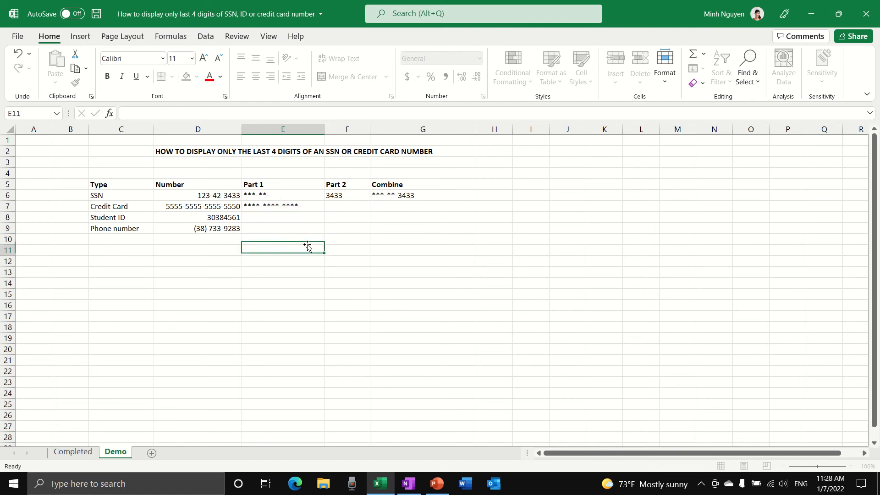
# Step: Extract the last four characters of the credit card number into cell F7 with =RIGHT(D7,4)
pyautogui.click(347, 206)
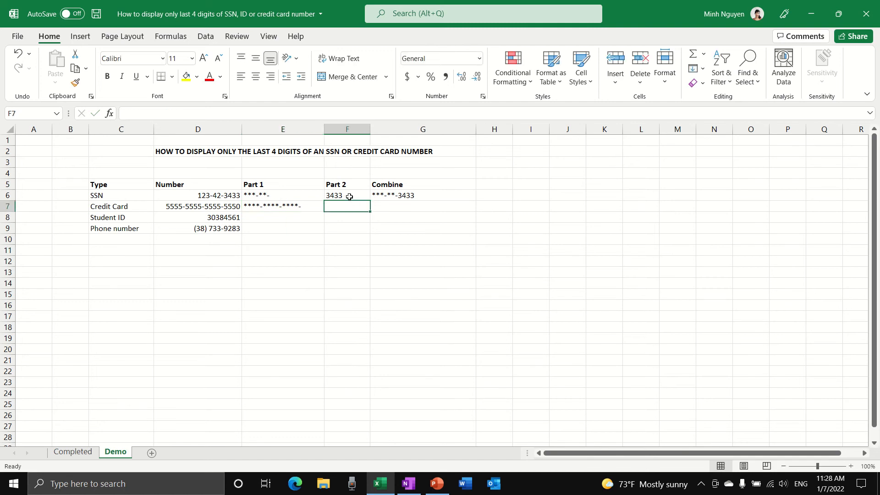
pyautogui.write('=right')
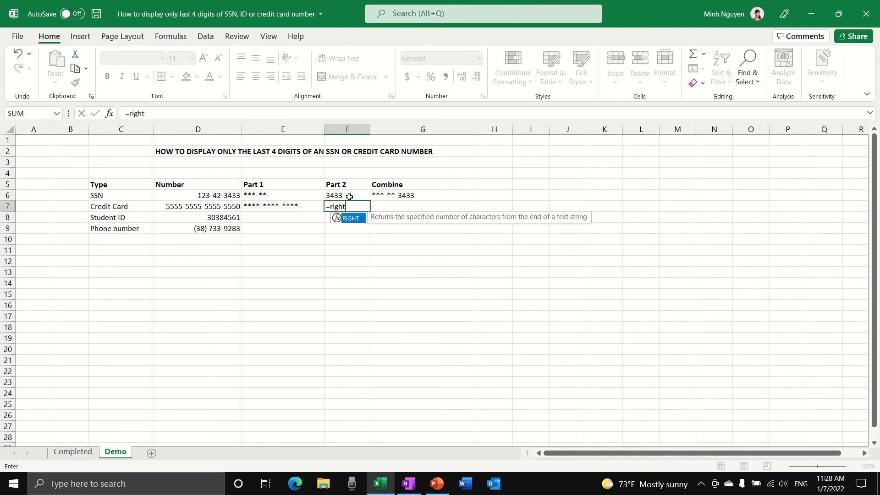
pyautogui.press('Tab')
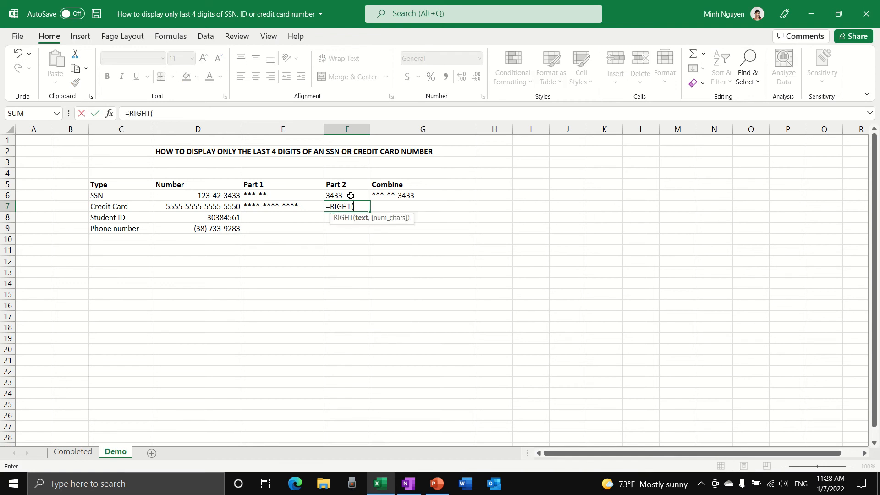
pyautogui.click(211, 207)
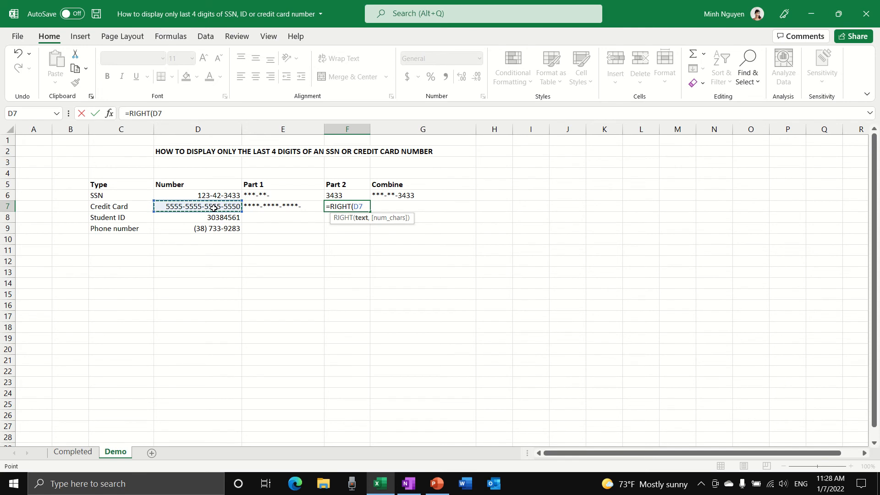
pyautogui.write(',')
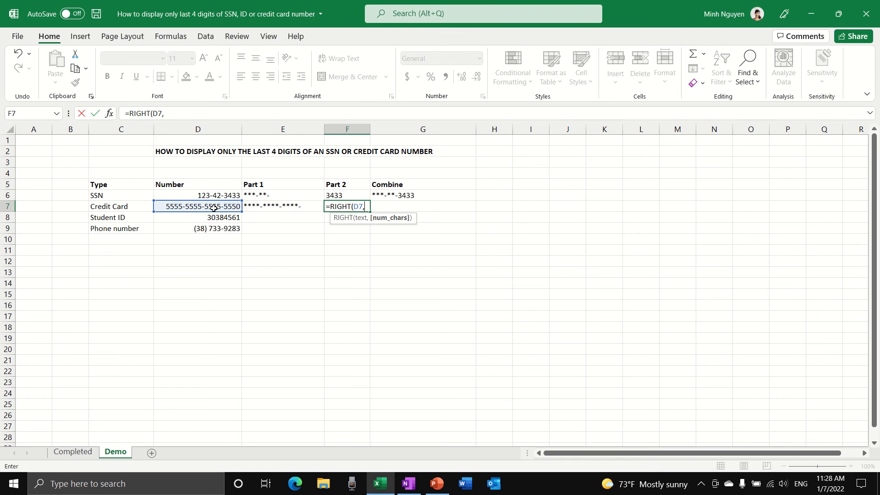
pyautogui.write('4')
pyautogui.press('Return')
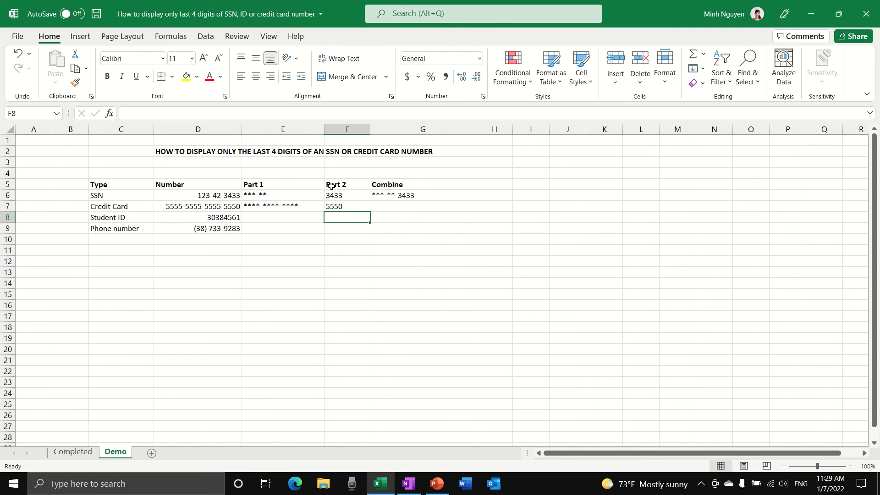
# Step: Combine the credit card mask and its last digits in cell G7 with =CONCATENATE(E7,F7)
pyautogui.click(382, 208)
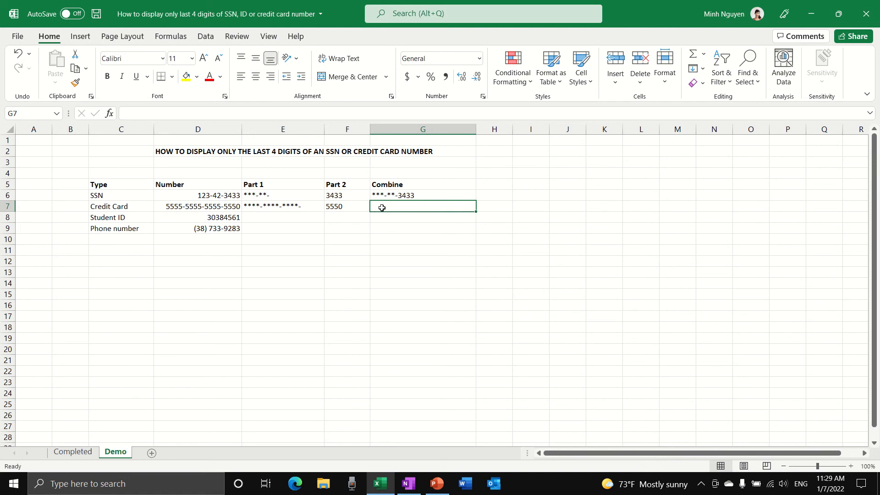
pyautogui.write('=con')
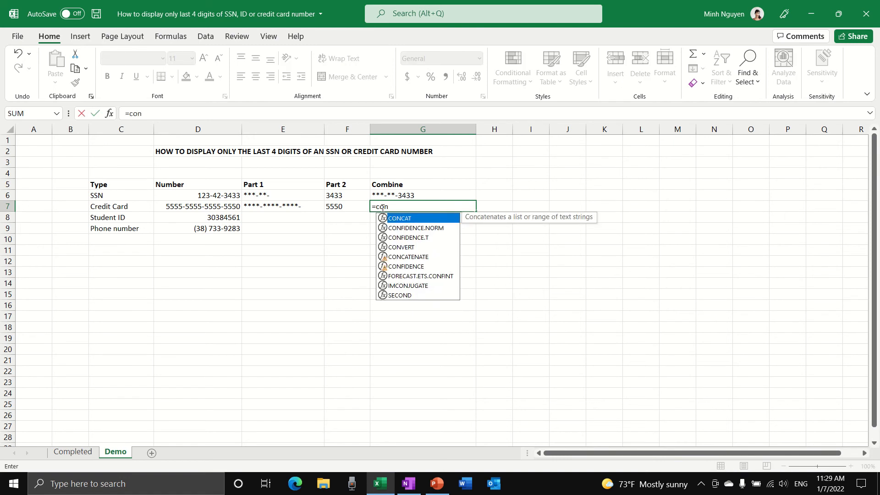
pyautogui.write('cat')
pyautogui.press('Down')
pyautogui.press('Tab')
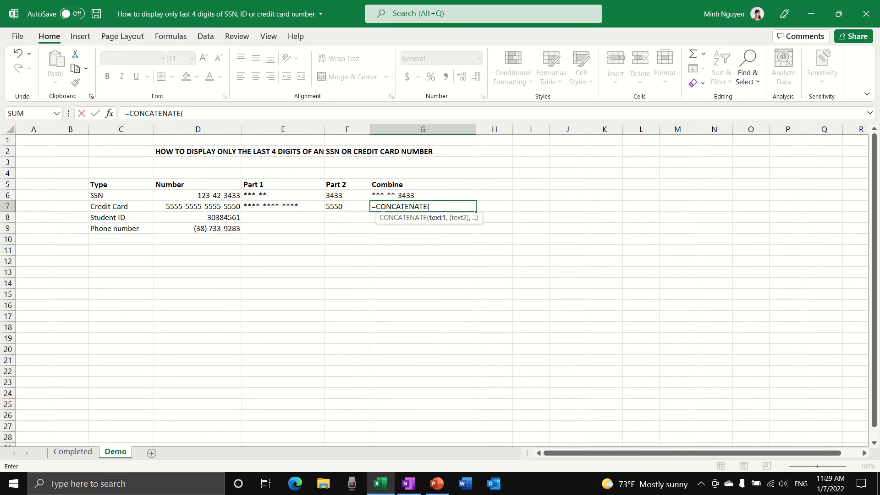
pyautogui.click(300, 207)
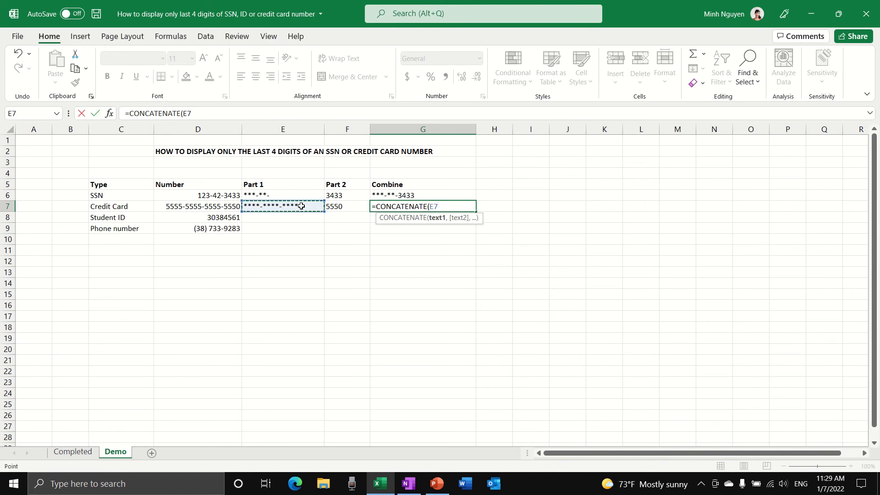
pyautogui.write(',')
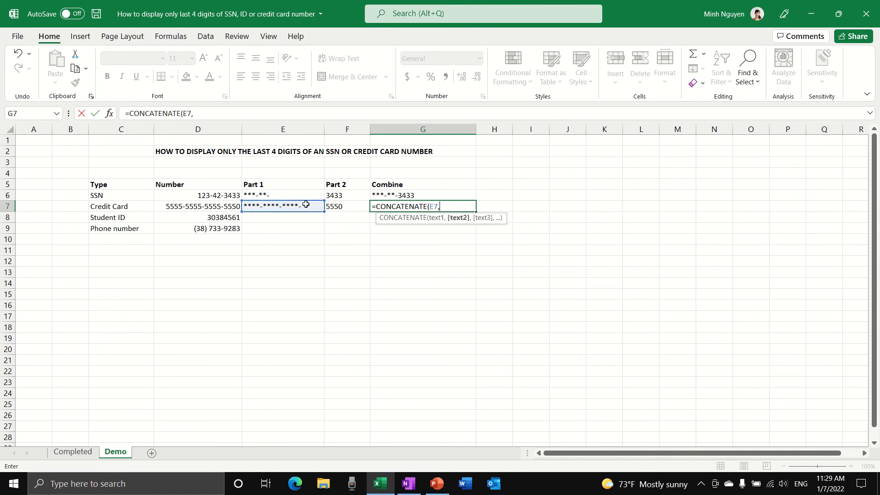
pyautogui.click(330, 207)
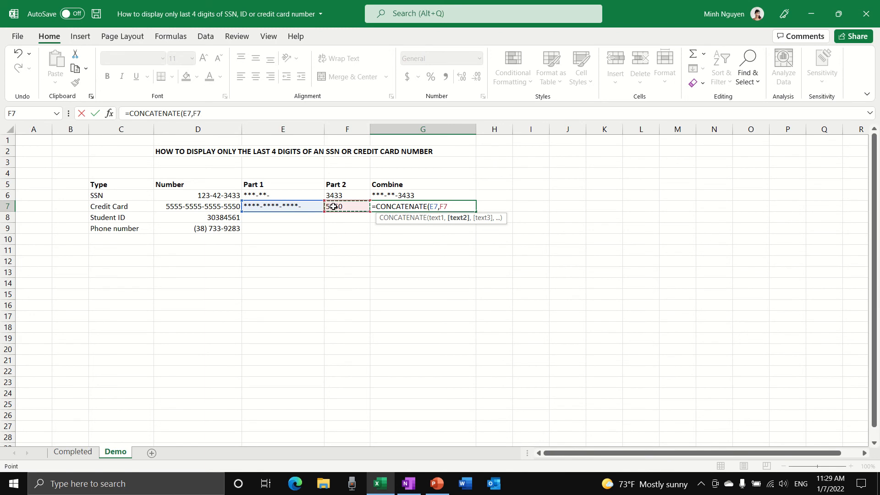
pyautogui.write(')')
pyautogui.press('Return')
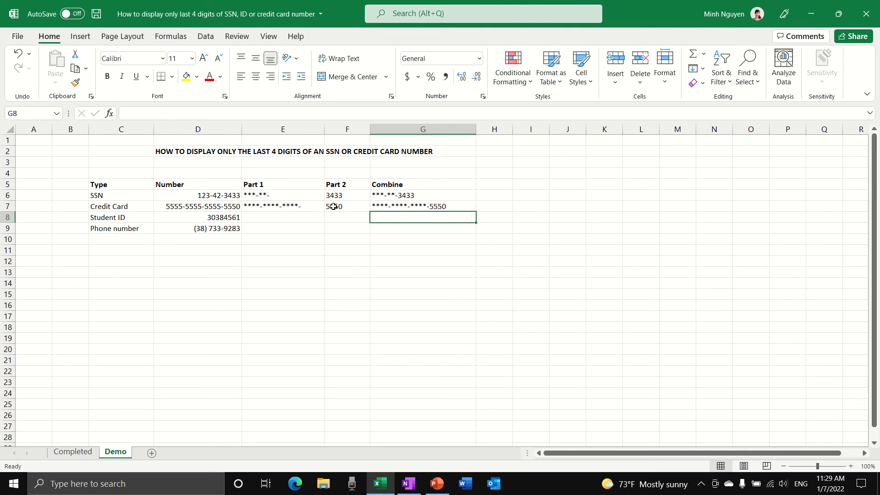
# Step: Replace the typed credit card mask in cell E7 with the formula =REPT("****-",3)
pyautogui.click(307, 205)
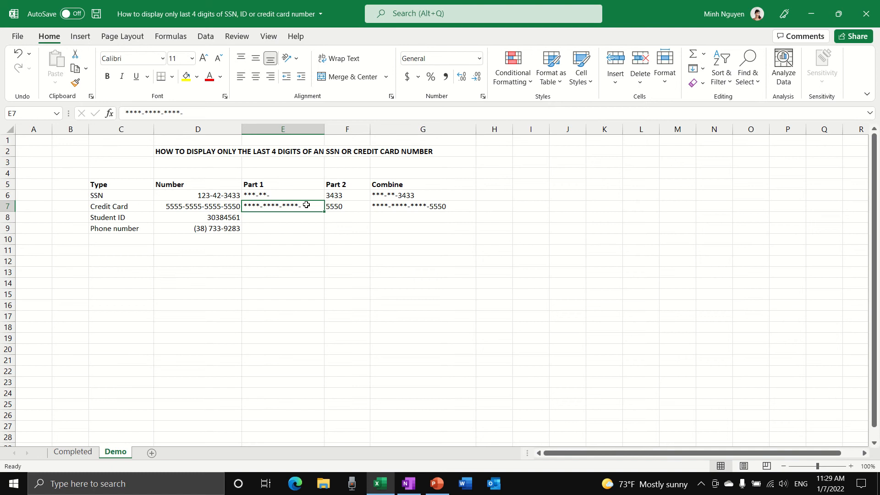
pyautogui.press('BackSpace')
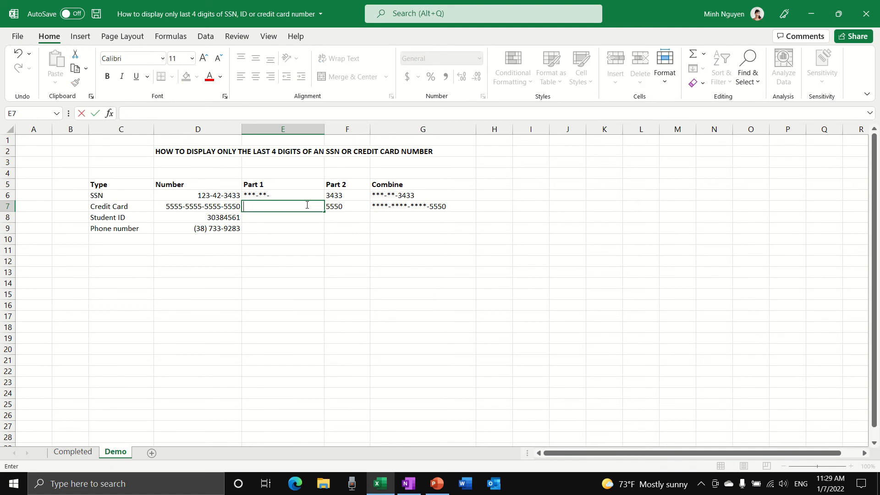
pyautogui.write('=rep')
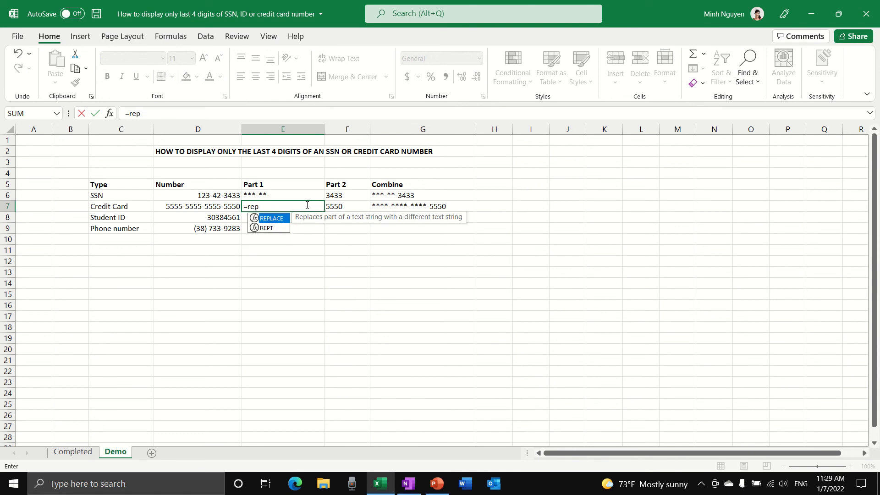
pyautogui.press('Down')
pyautogui.press('Tab')
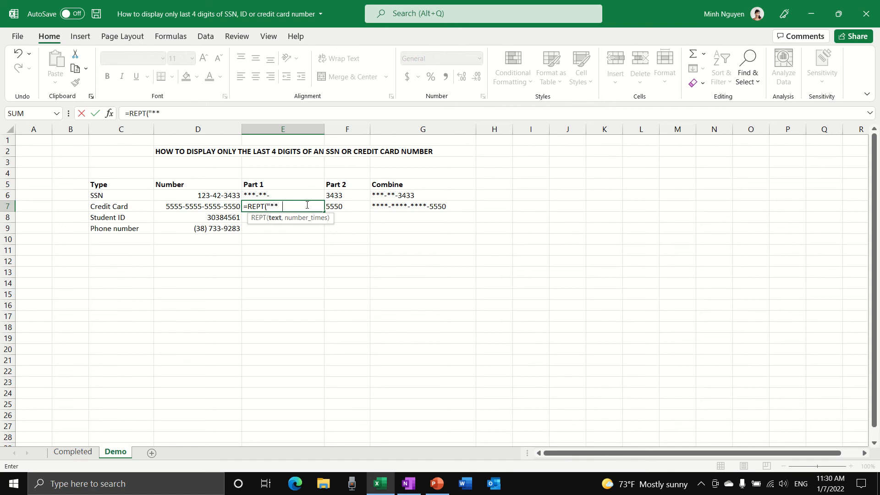
pyautogui.write('**-",3)')
pyautogui.press('Return')
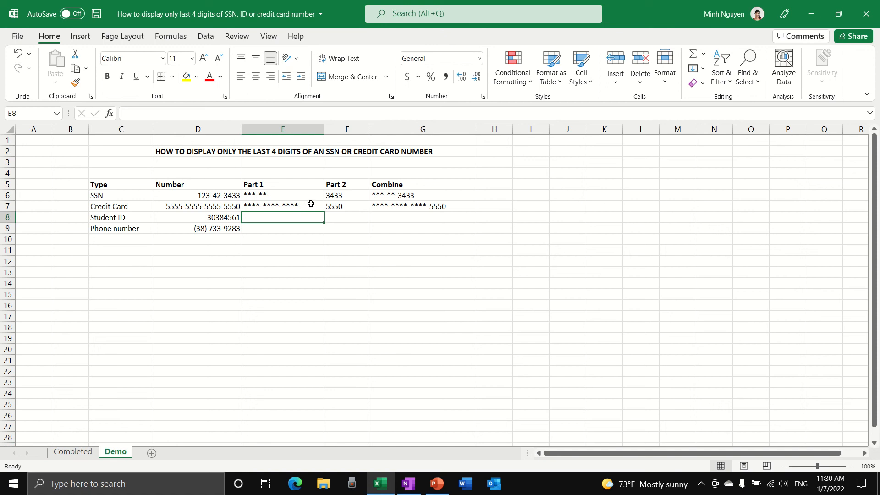
# Step: Clear the contents of cells E5:G8 and enter the header Masked number in E5
pyautogui.moveTo(305, 192); pyautogui.dragTo(407, 211)
pyautogui.press('Delete')
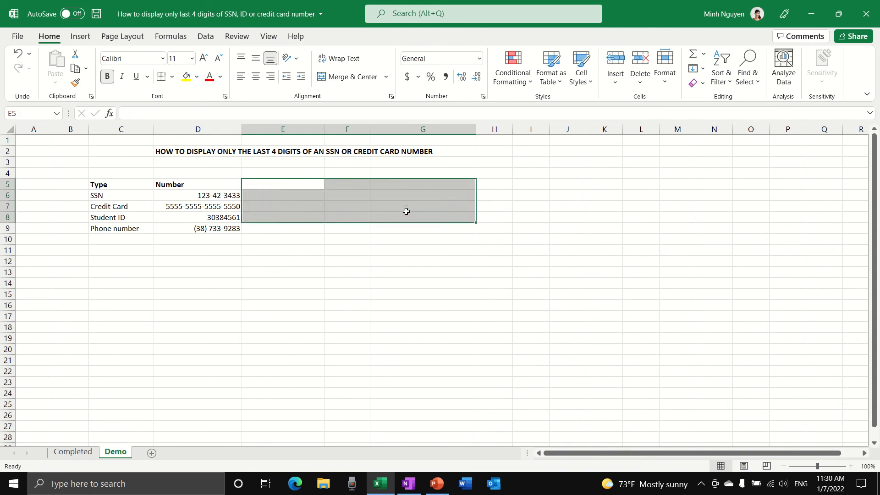
pyautogui.click(278, 181)
pyautogui.write('Masked u')
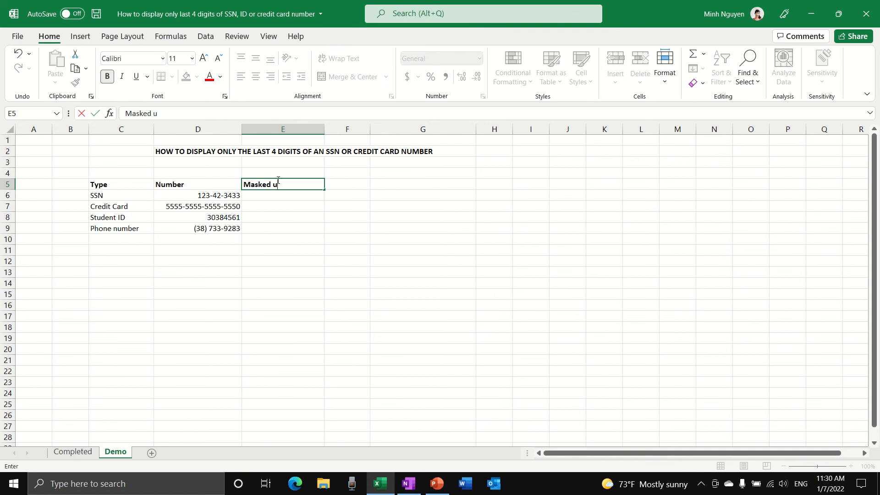
pyautogui.press('BackSpace')
pyautogui.write('number')
pyautogui.click(297, 232)
# Step: Mask the SSN in cell E6 with the single formula =CONCATENATE("***-**-",RIGHT(D6,4))
pyautogui.click(282, 196)
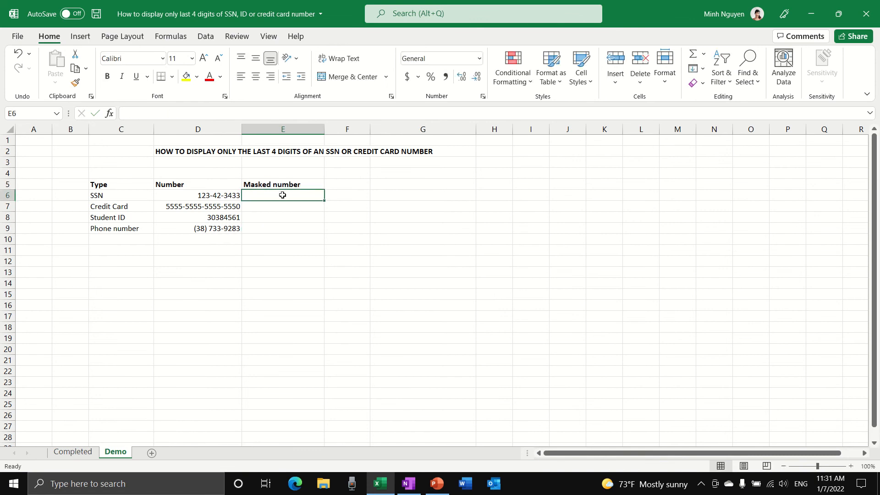
pyautogui.write('=')
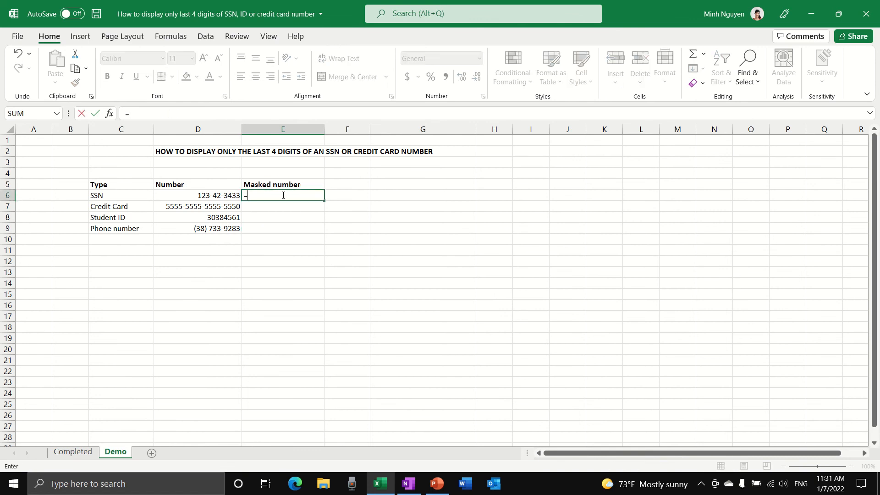
pyautogui.write('conc')
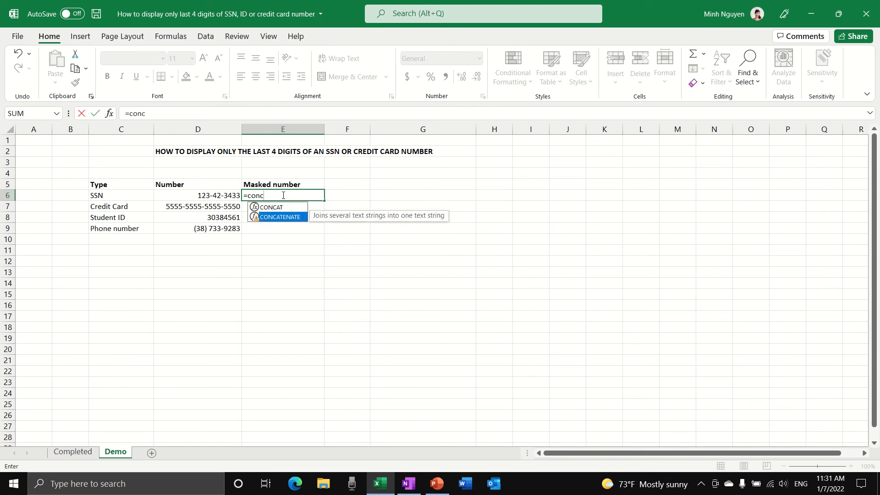
pyautogui.press('Tab')
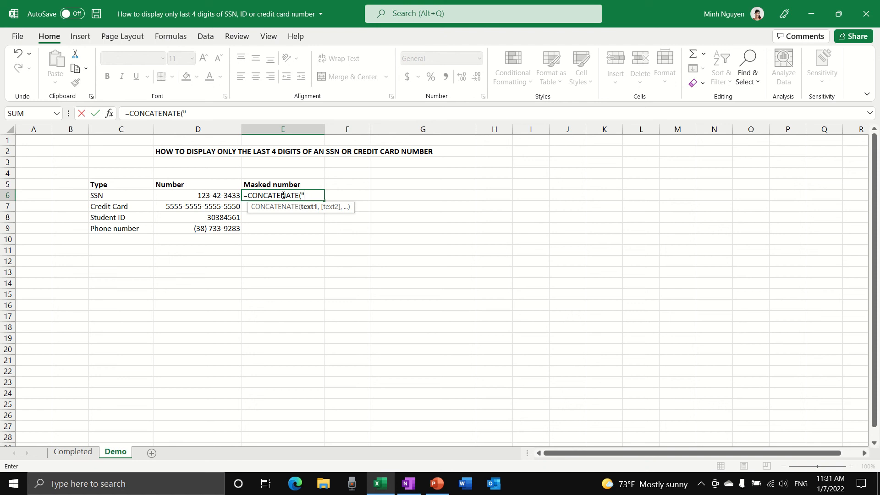
pyautogui.write('***-**-",')
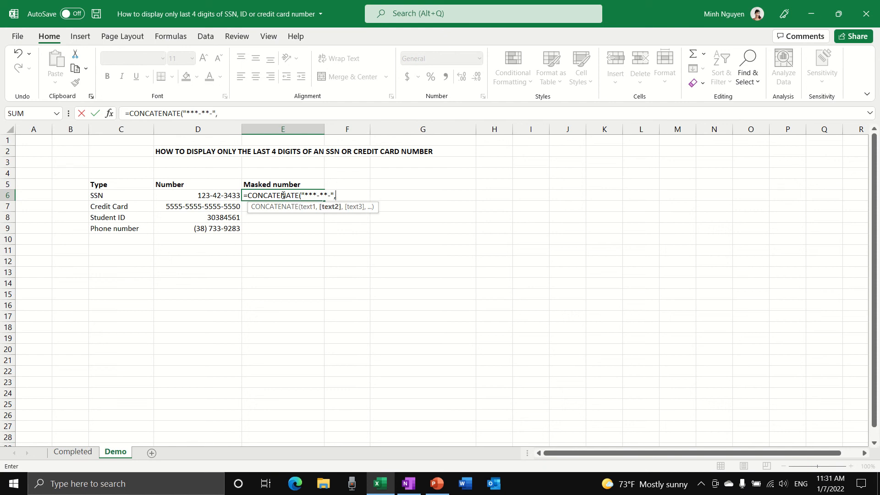
pyautogui.write('right')
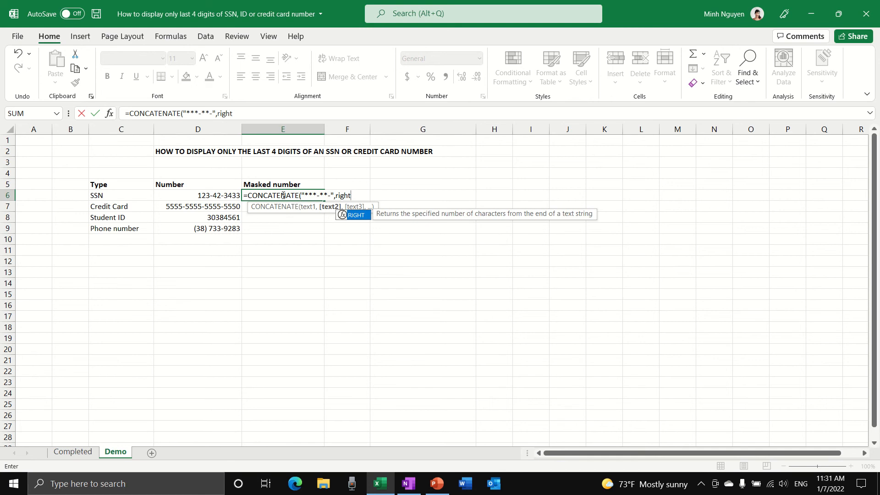
pyautogui.press('Tab')
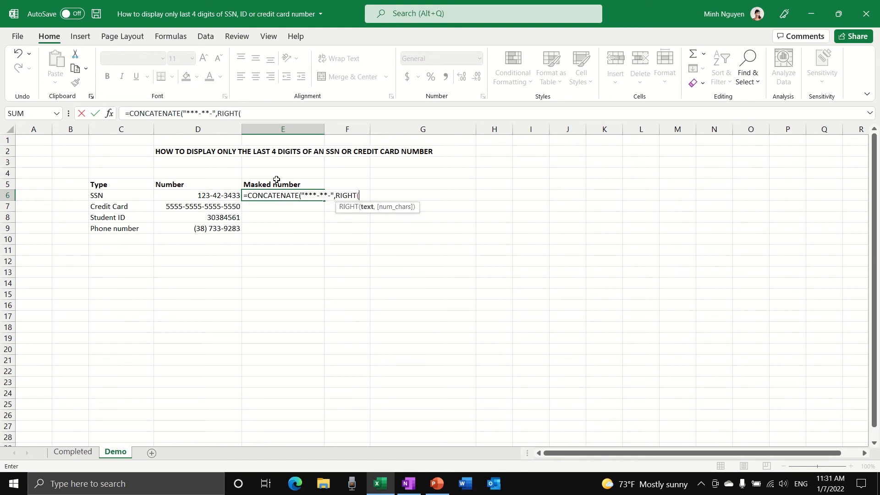
pyautogui.click(218, 194)
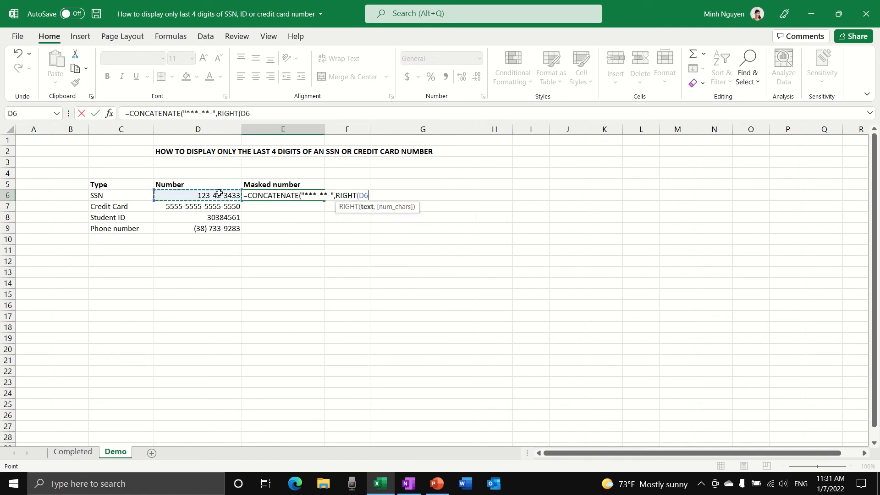
pyautogui.write(',')
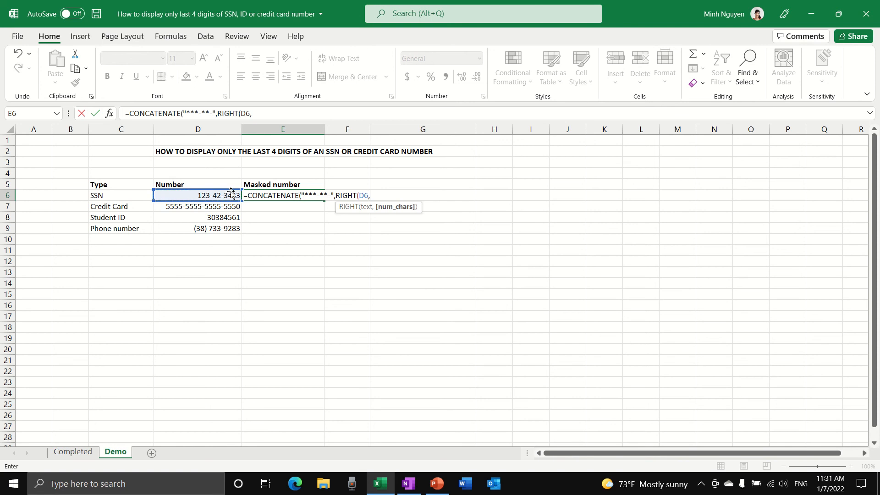
pyautogui.write('4)')
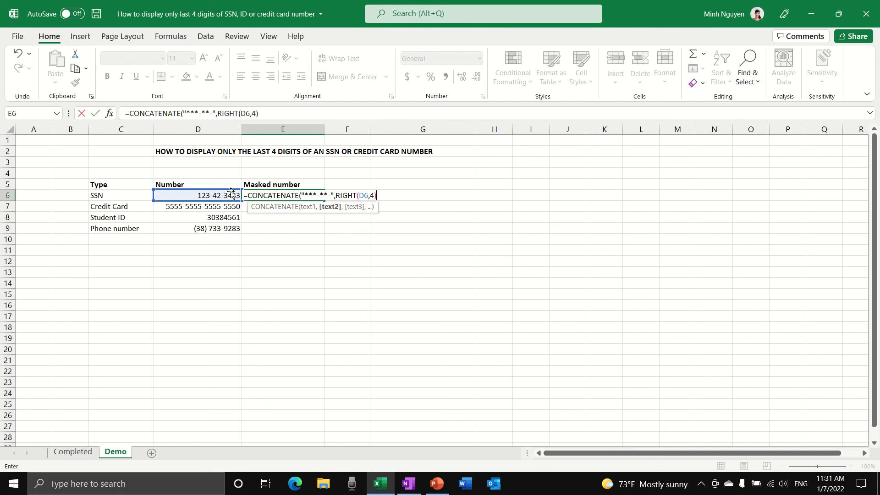
pyautogui.write(')')
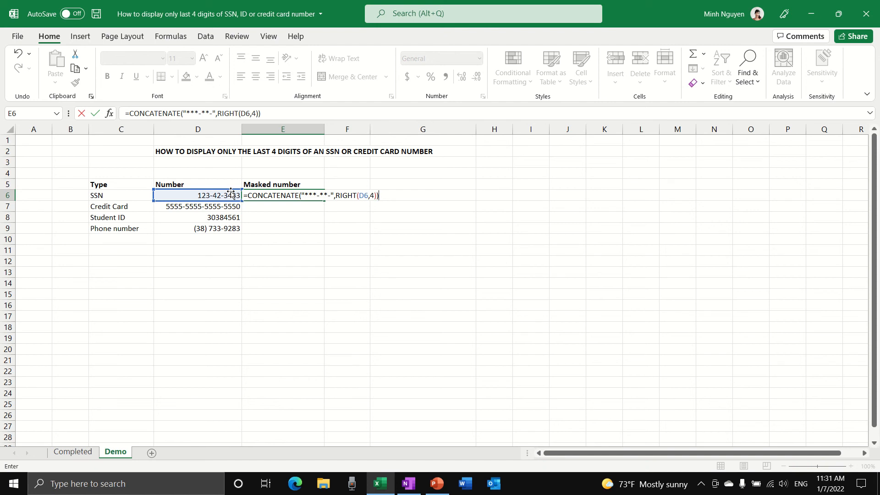
pyautogui.press('Return')
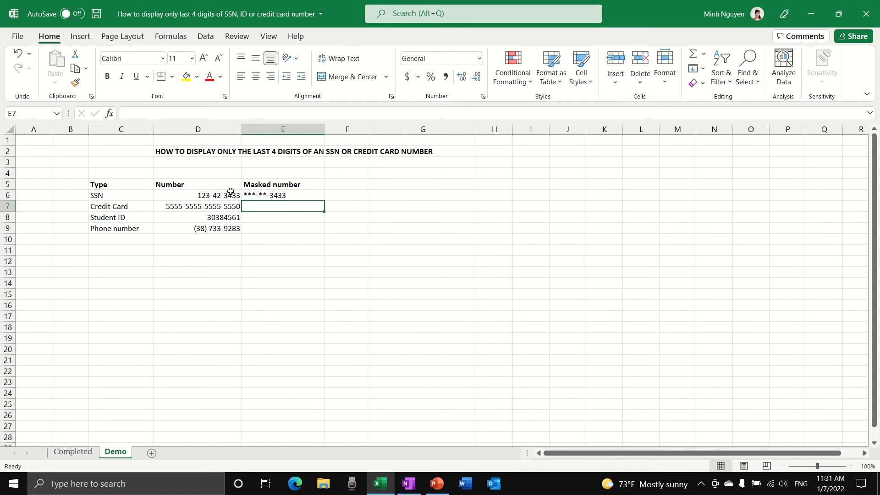
# Step: Begin a CONCATENATE formula in the Credit Card row's cell E7 with REPT("*****-",3) as its first text
pyautogui.write('=con')
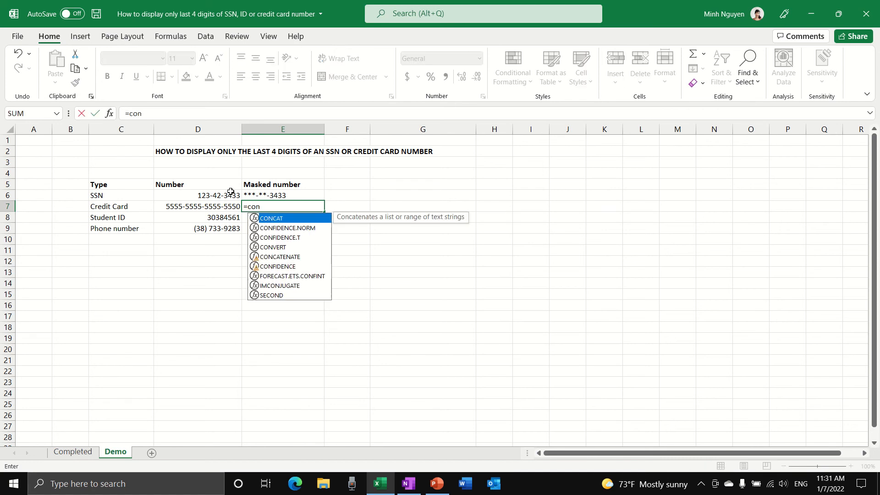
pyautogui.write('ca')
pyautogui.press('Down')
pyautogui.press('Tab')
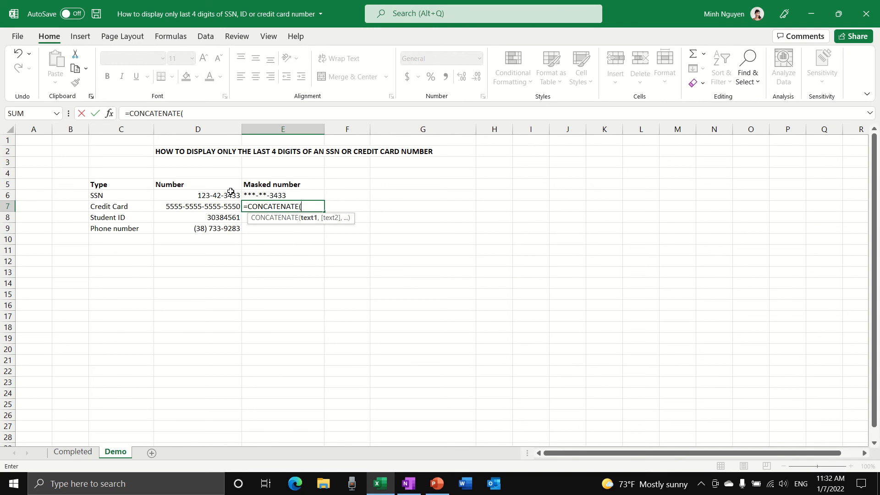
pyautogui.write('rept')
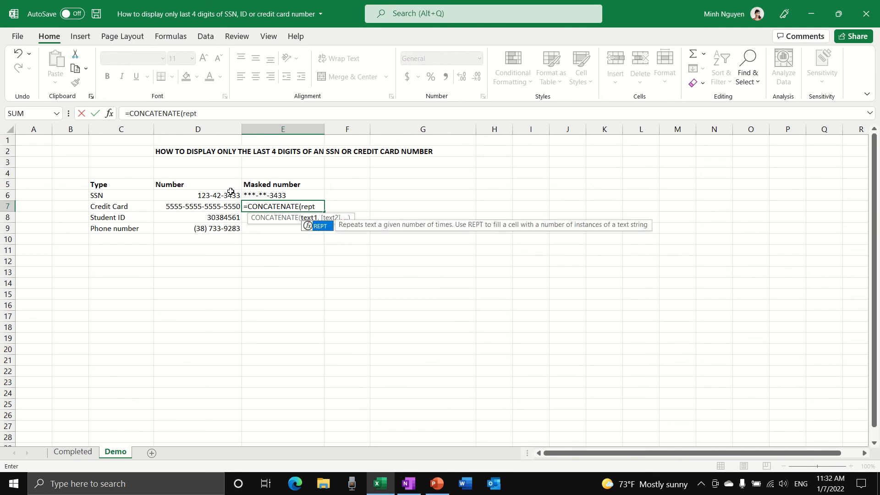
pyautogui.press('Tab')
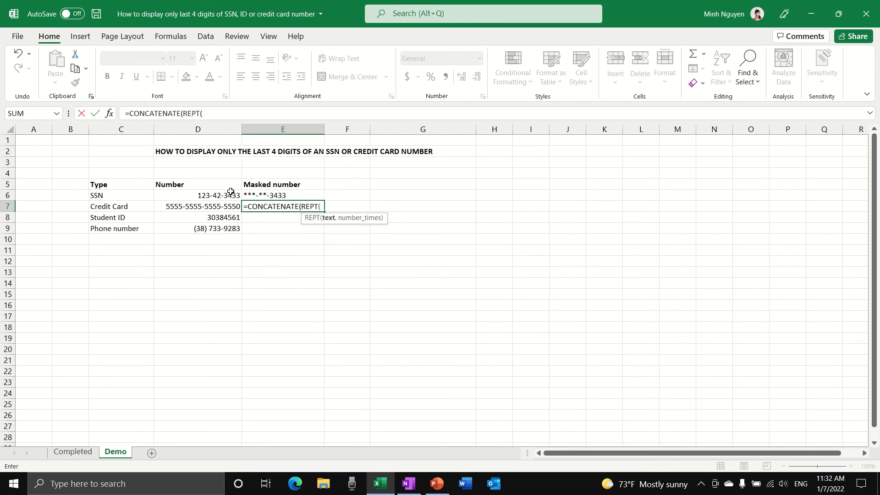
pyautogui.write('"*****')
pyautogui.write('-",')
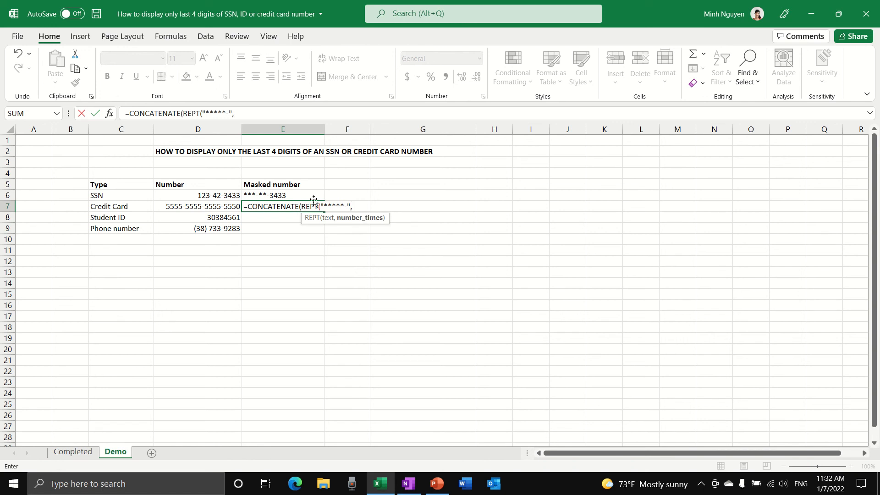
pyautogui.click(351, 207)
pyautogui.press('Right')
pyautogui.write('3)')
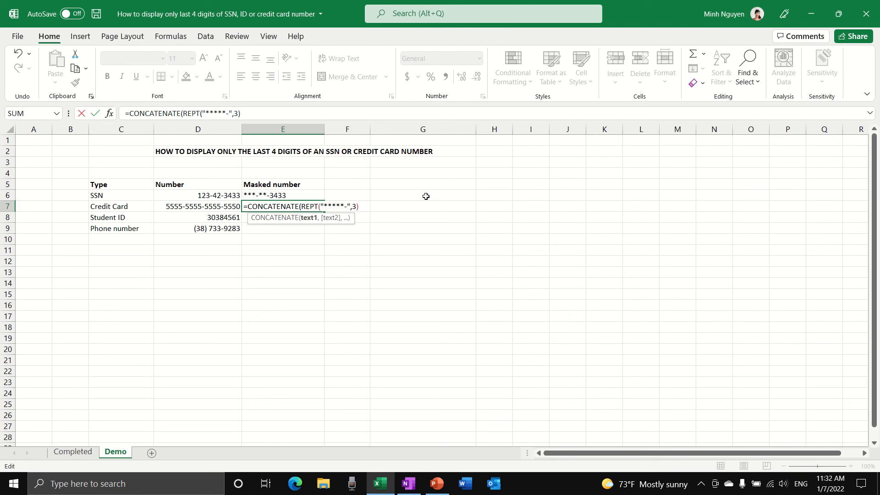
# Step: Complete the E7 formula with RIGHT(D7,4) as its second text, and widen column E to fit the masked number
pyautogui.write(',')
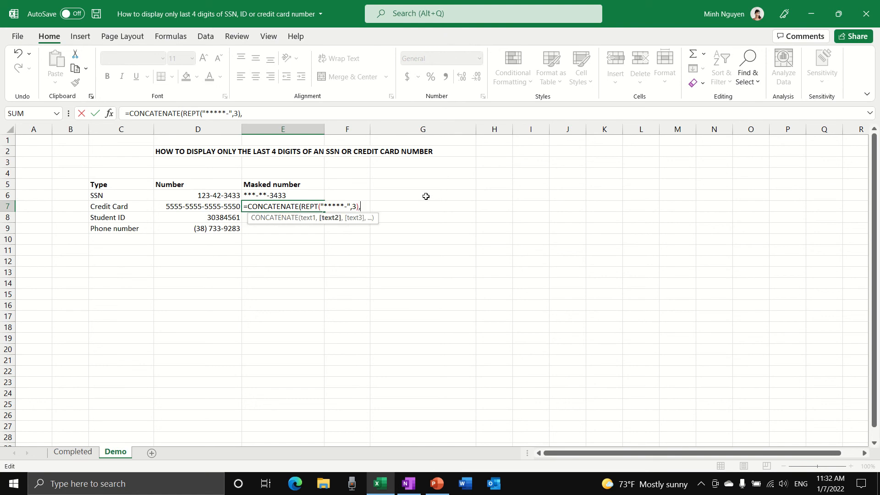
pyautogui.write('RIGHT(')
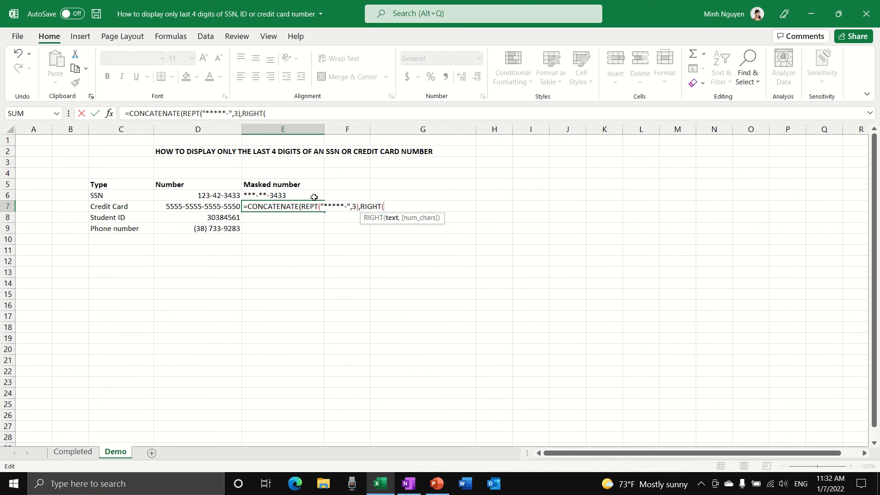
pyautogui.click(206, 208)
pyautogui.write(',')
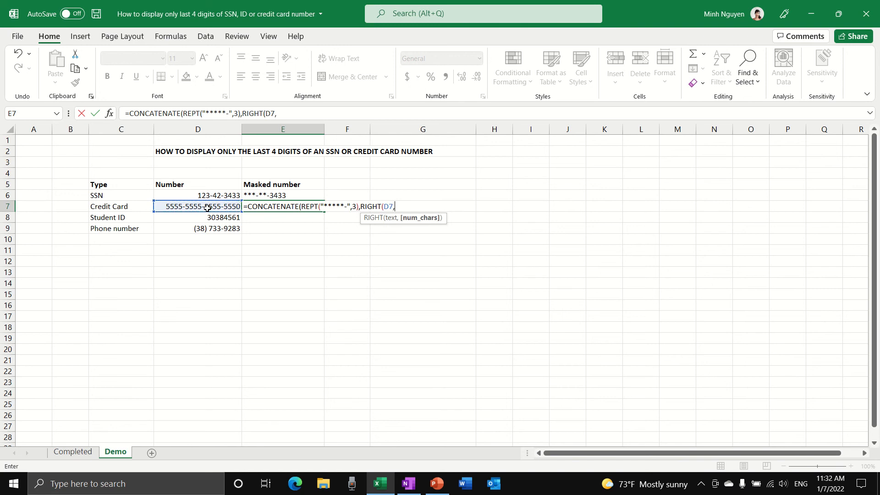
pyautogui.write('4)')
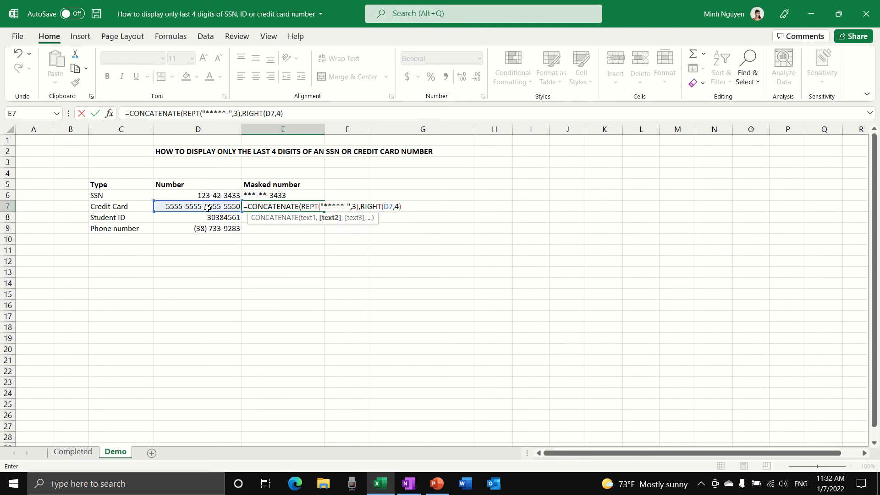
pyautogui.write(')')
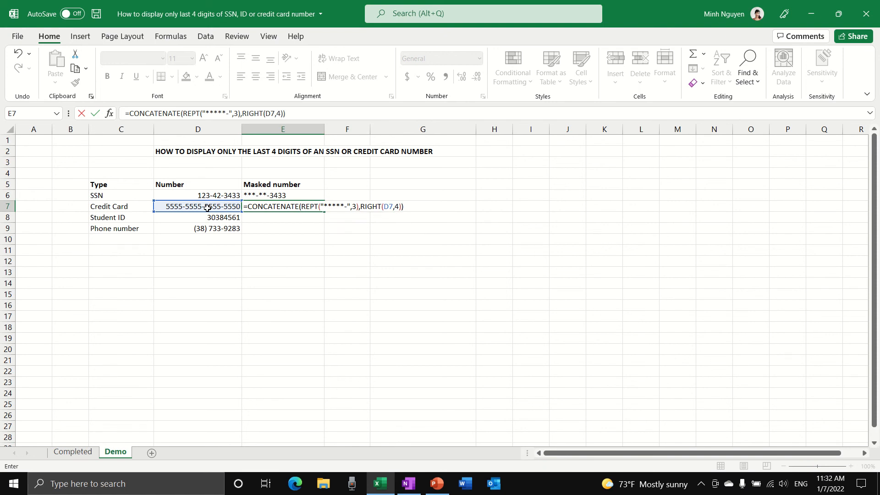
pyautogui.press('Return')
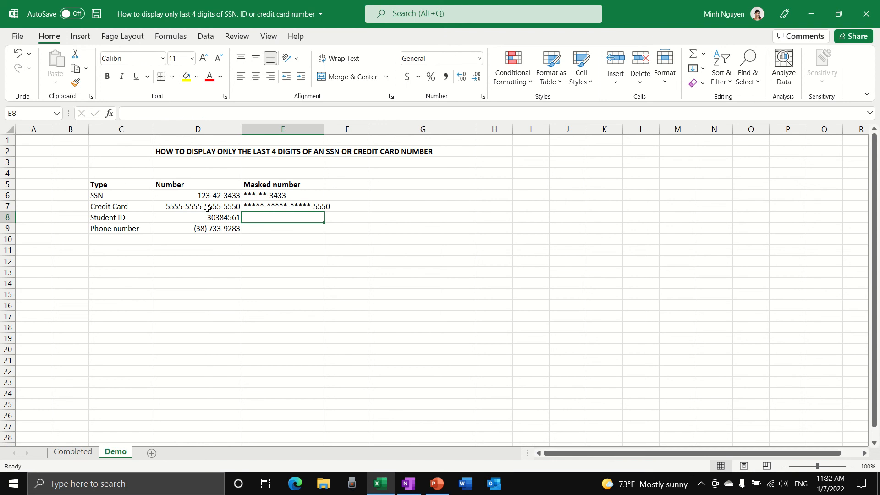
pyautogui.moveTo(324, 127); pyautogui.dragTo(340, 127)
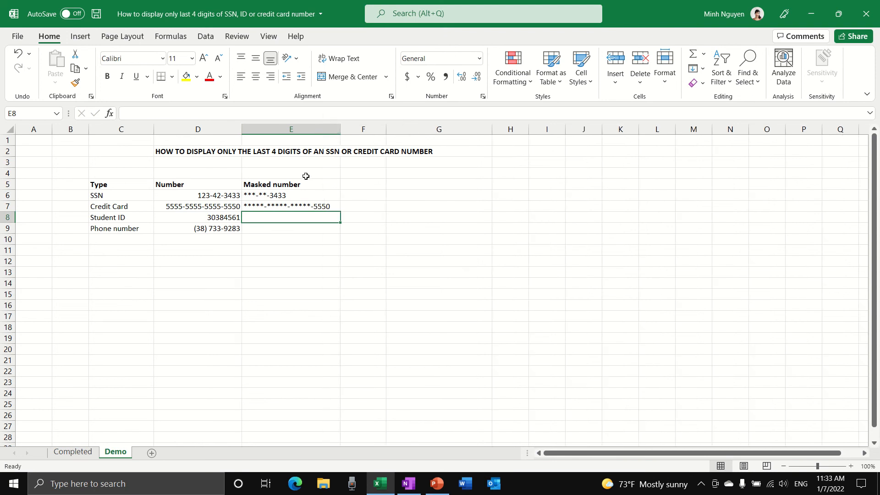